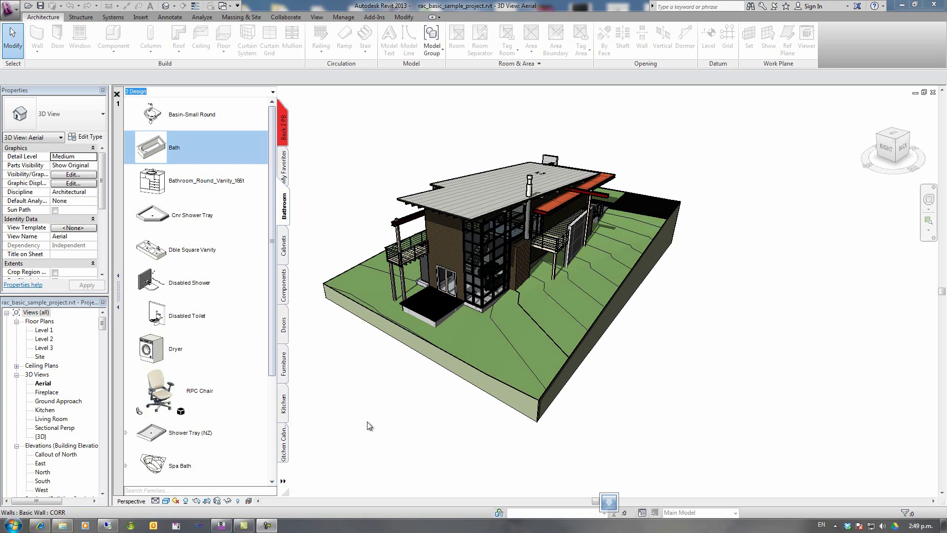
- Switch to the web browser, read the "Family Browser goes Silent" blog post, and return to the Revit project
left_click(40, 525)
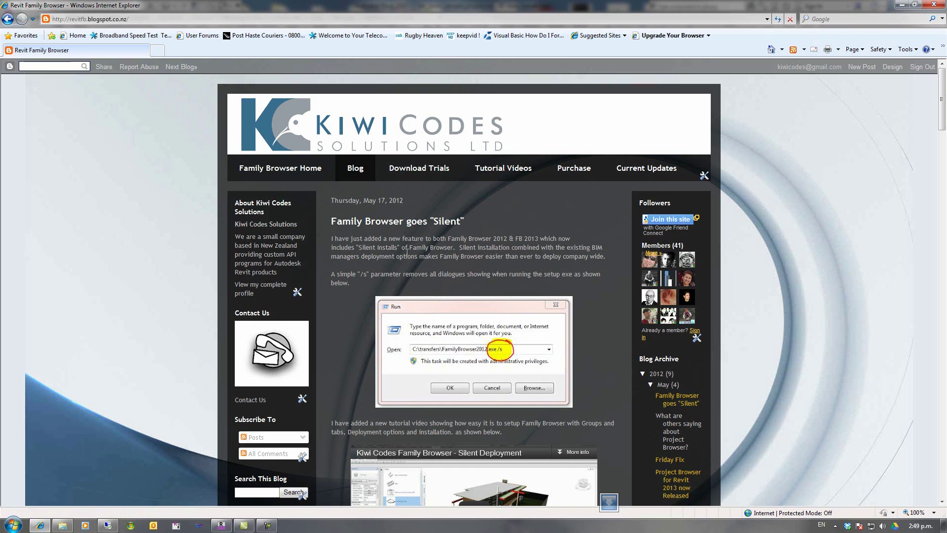
scroll(540, 267, "down", 1)
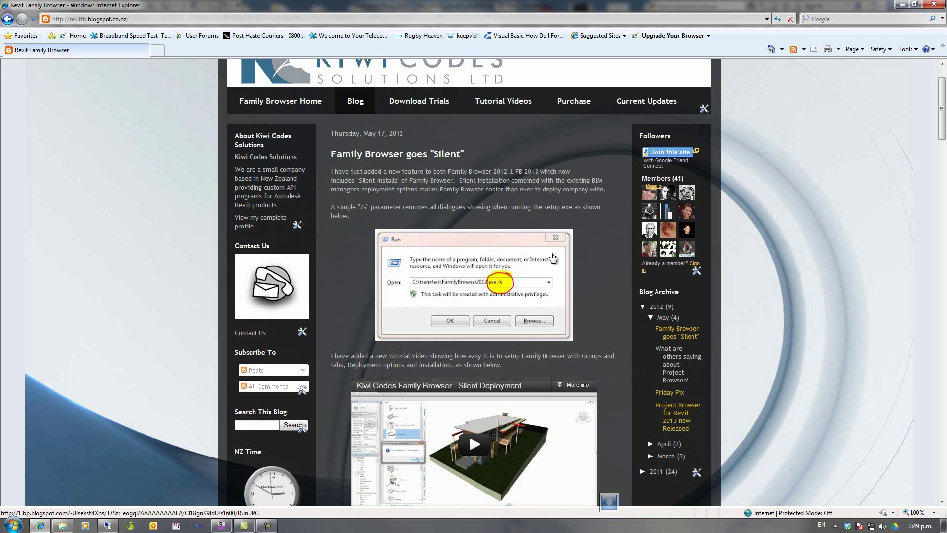
scroll(545, 265, "up", 1)
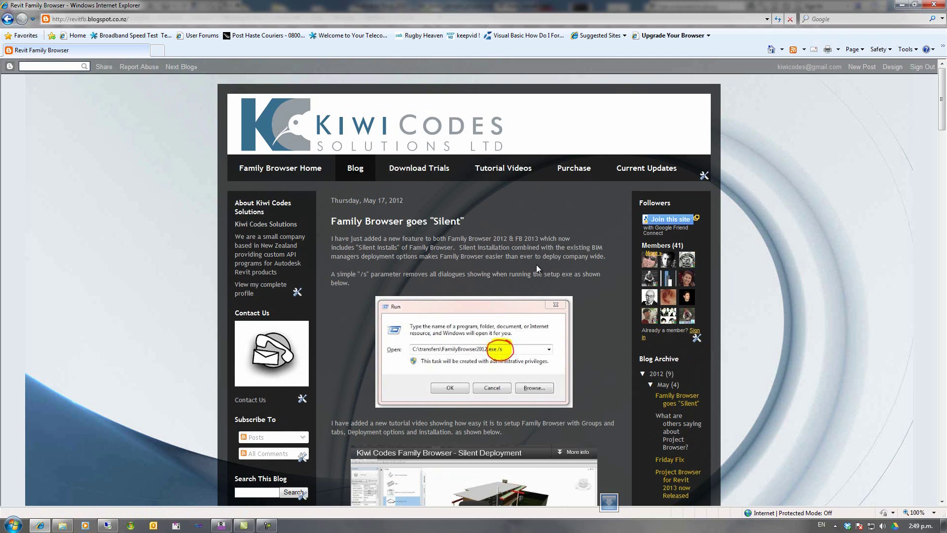
left_click(901, 5)
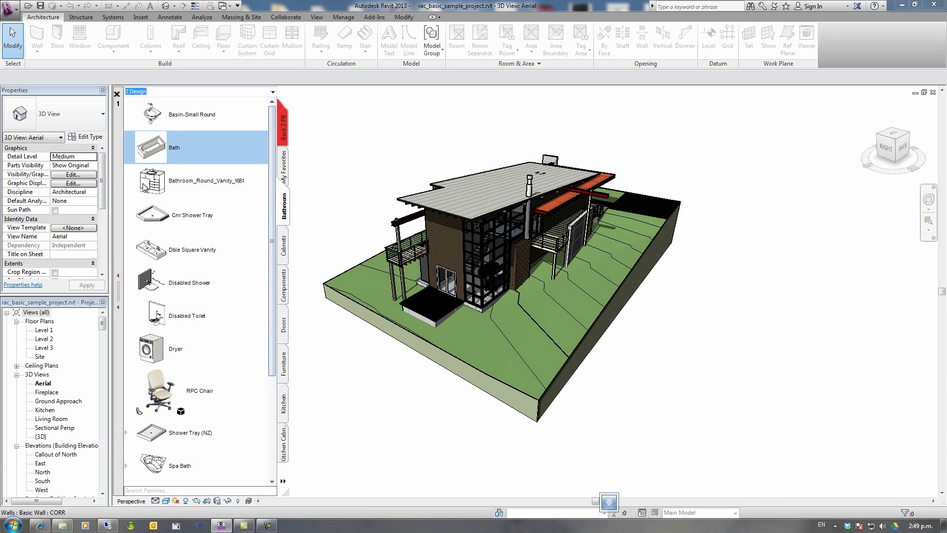
- Start creating a Family Browser deployment and choose the "deployment test" folder in SharedDocs on SERVER as its location
right_click(159, 153)
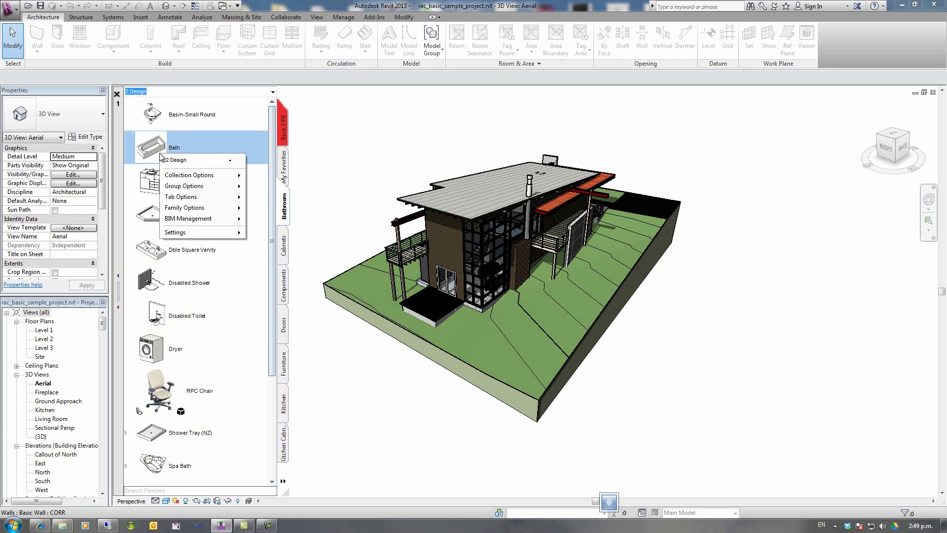
mouse_move(187, 176)
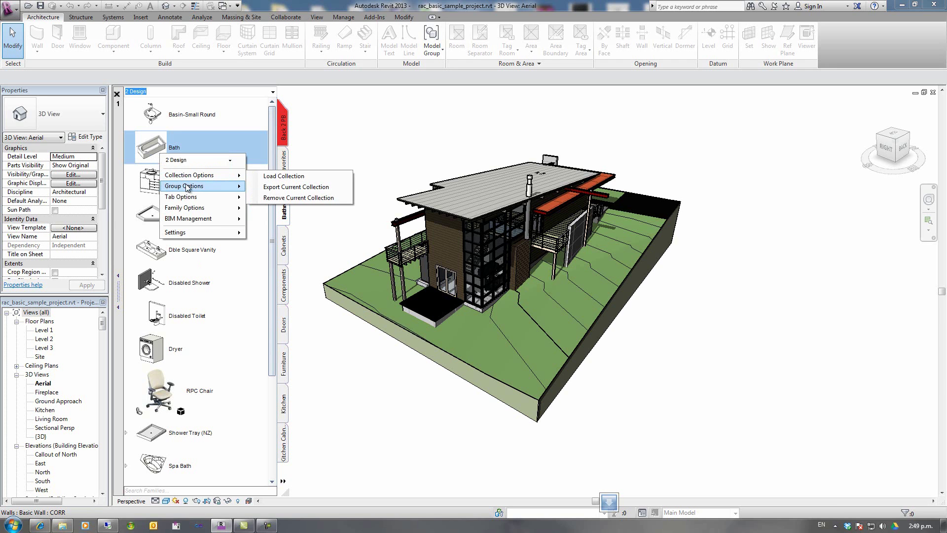
mouse_move(188, 198)
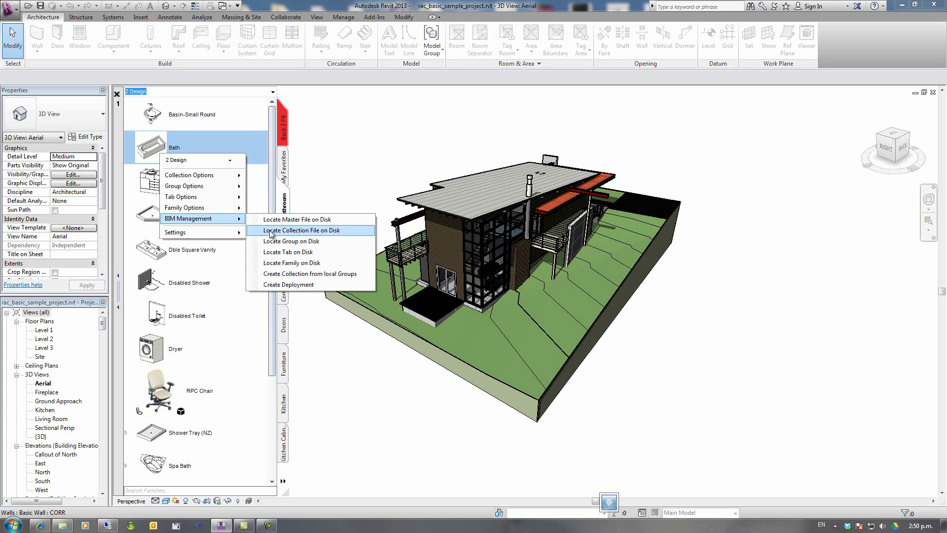
left_click(286, 284)
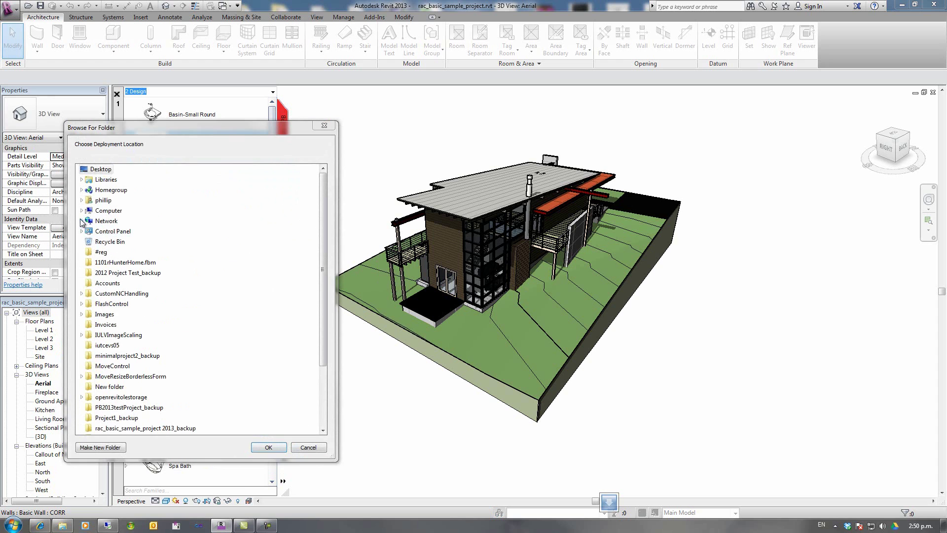
left_click(81, 221)
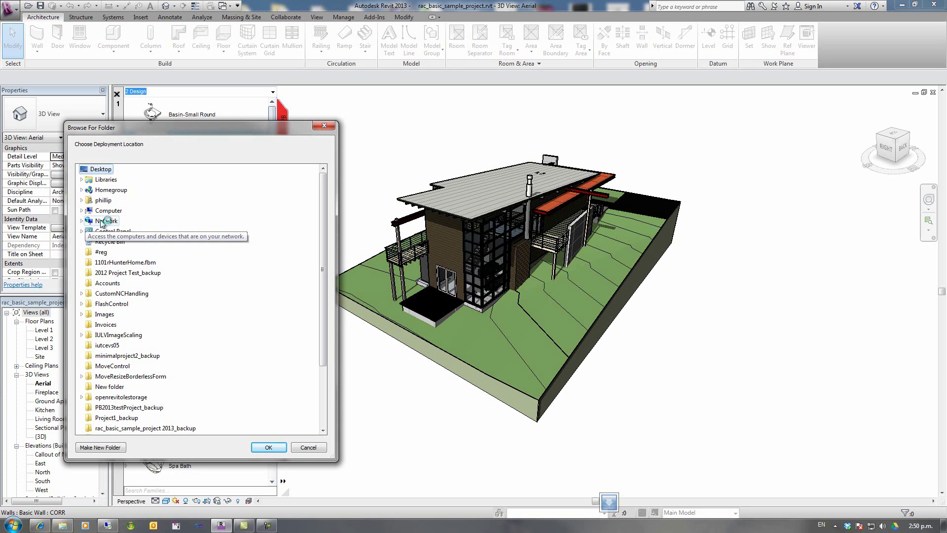
left_click(102, 222)
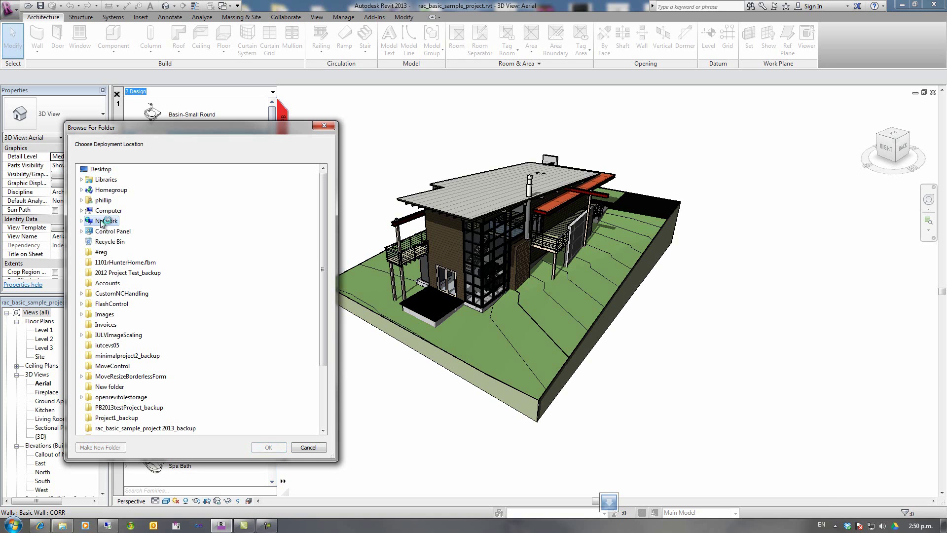
double_click(109, 251)
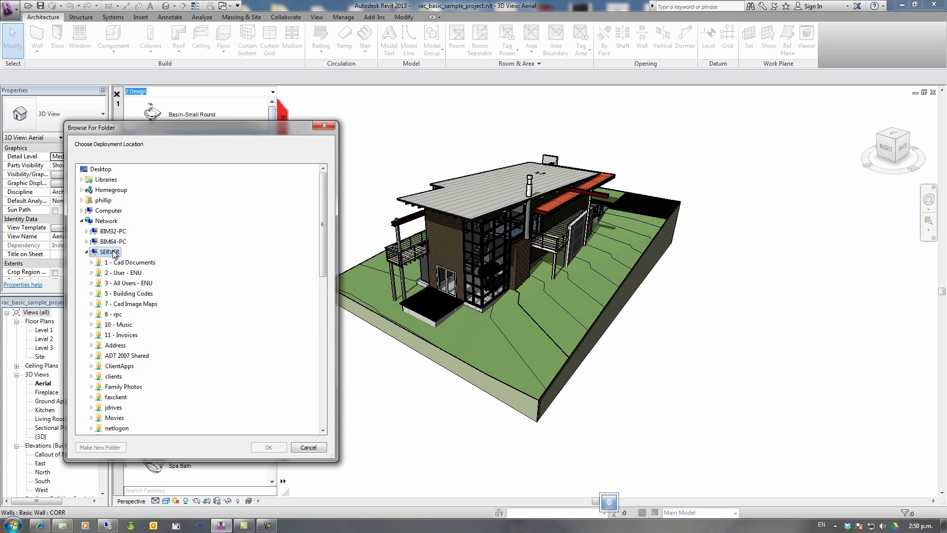
scroll(319, 226, "down", 1)
scroll(318, 235, "up", 1)
left_click_drag(321, 241, 318, 290)
double_click(121, 355)
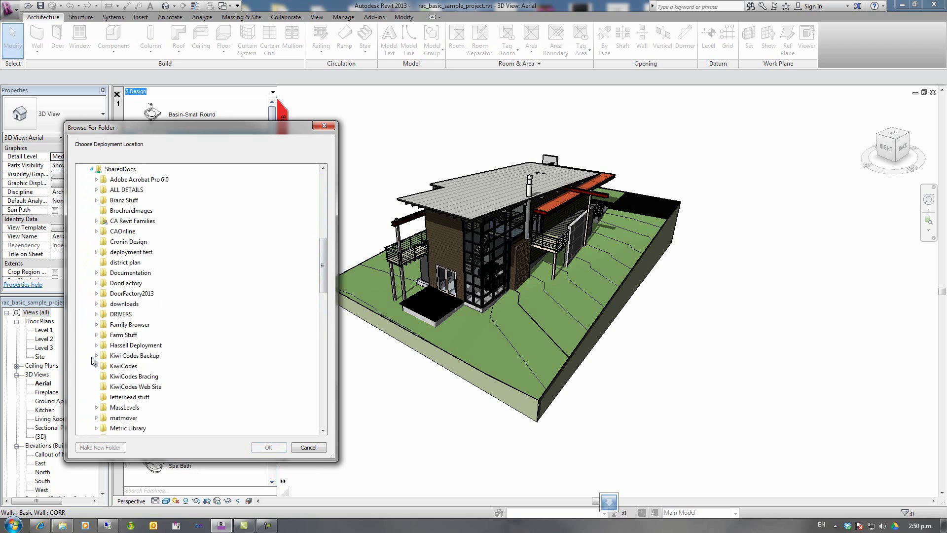
left_click(131, 252)
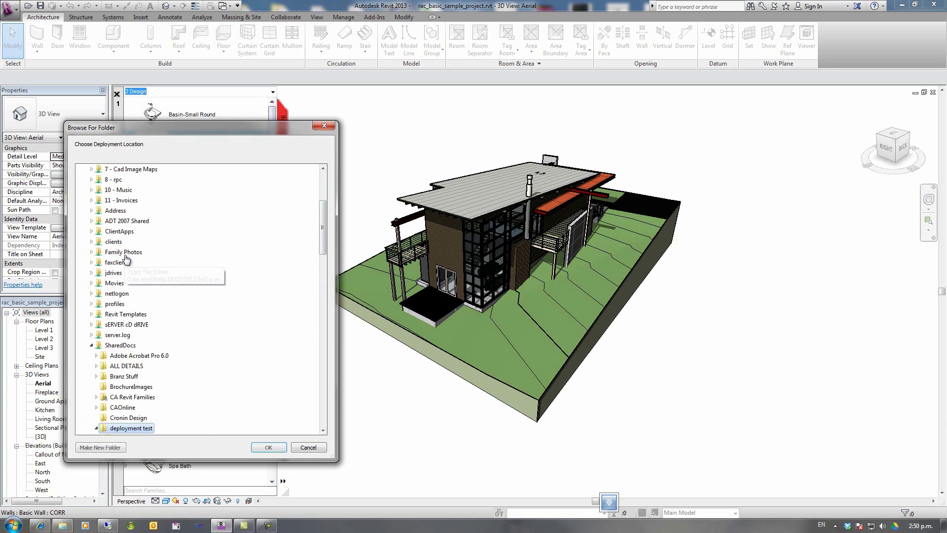
left_click(270, 447)
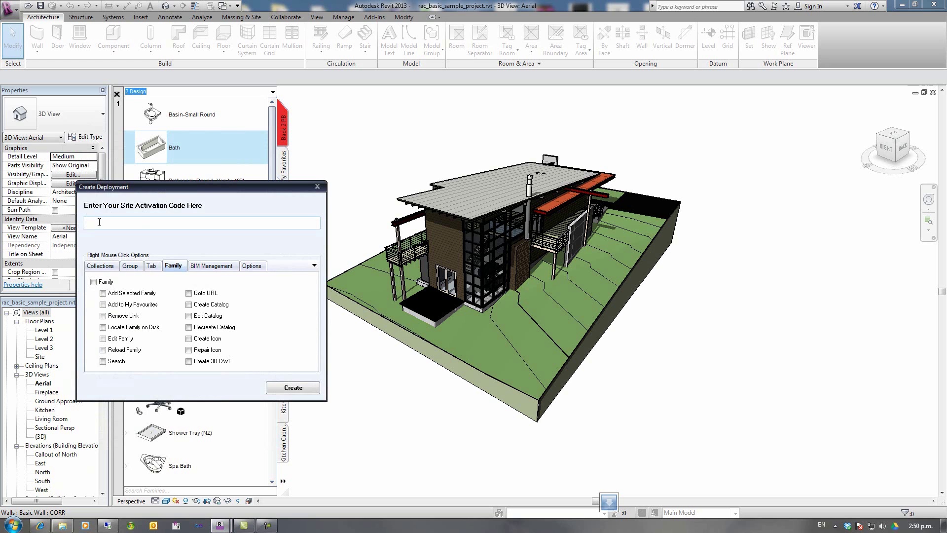
- Enter the site activation code and review the Collections, Group, Tab and Family options for the deployment
type("Action Code")
left_click(107, 267)
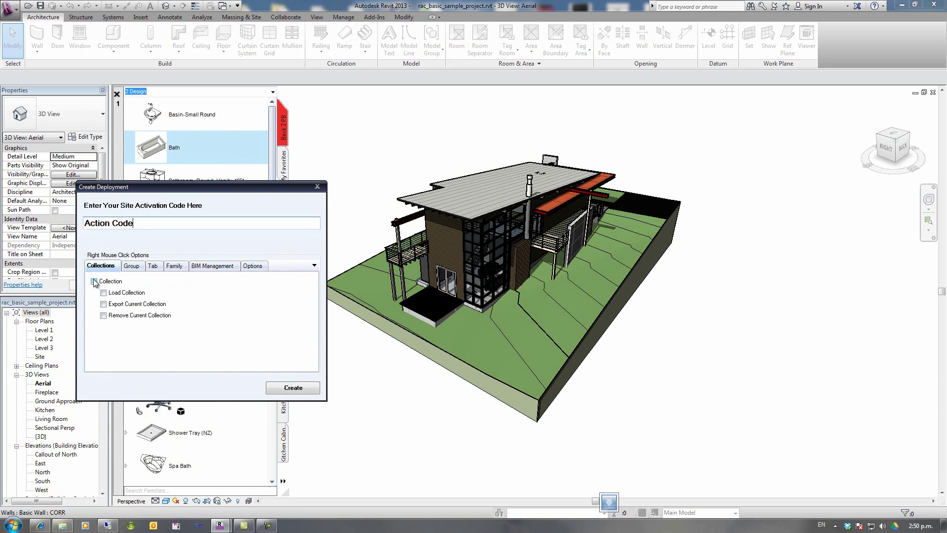
left_click(131, 266)
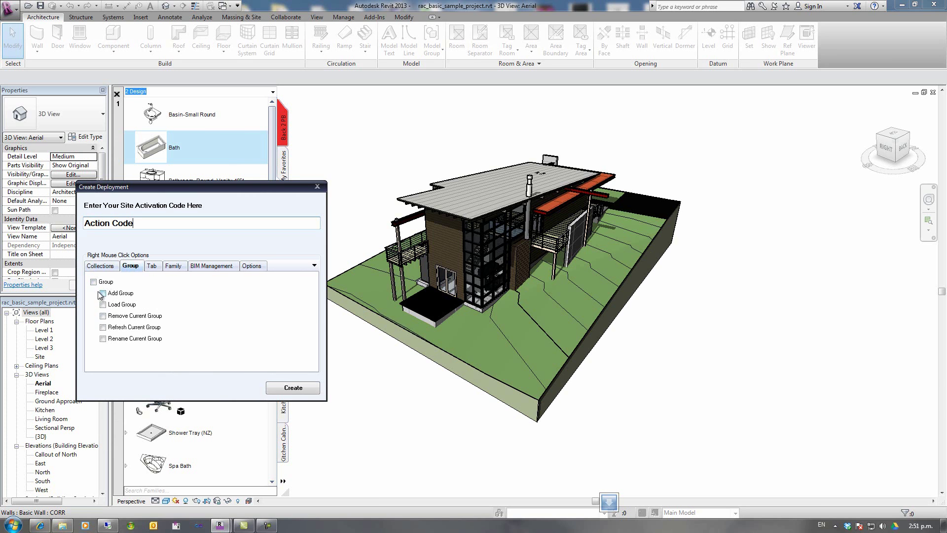
left_click(151, 266)
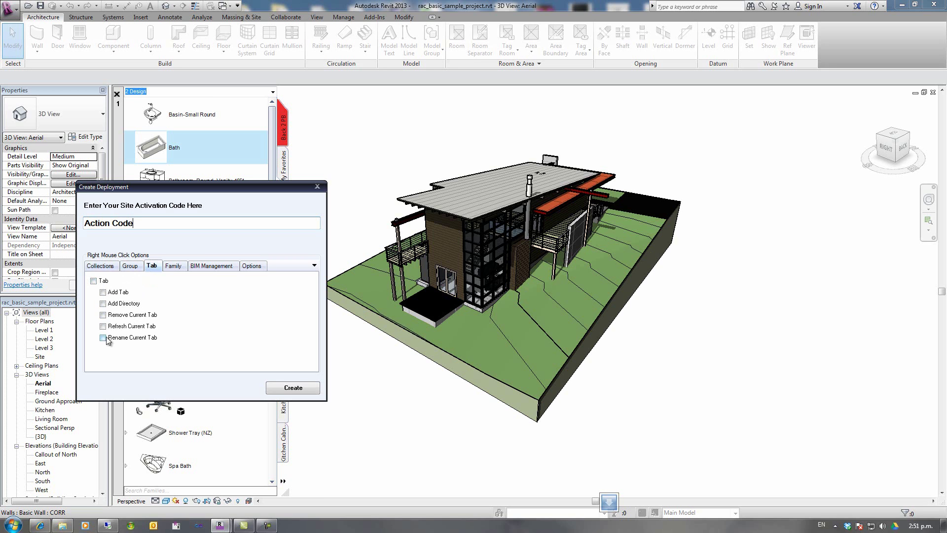
left_click(174, 265)
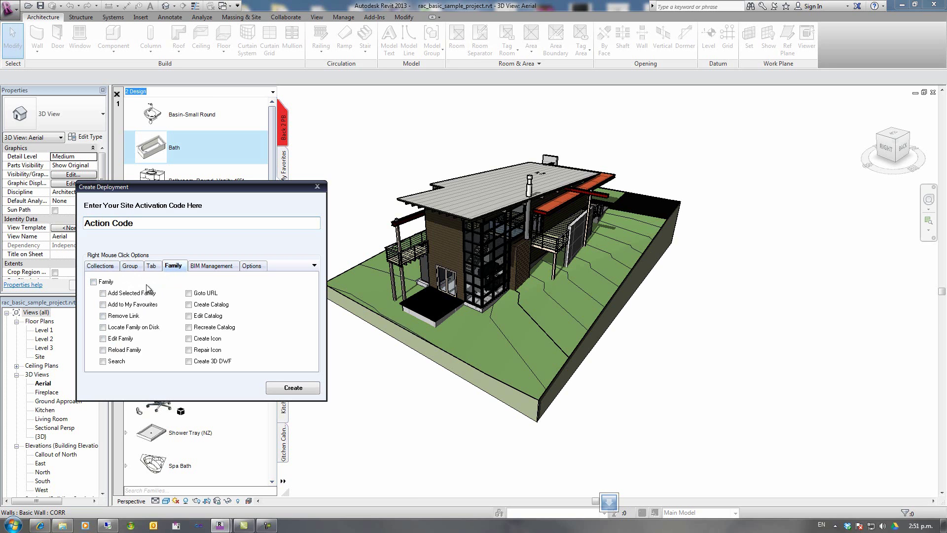
- Enable the Family options for the deployment as a whole, but exclude individual ones such as Add Selected Family and Search
left_click(99, 283)
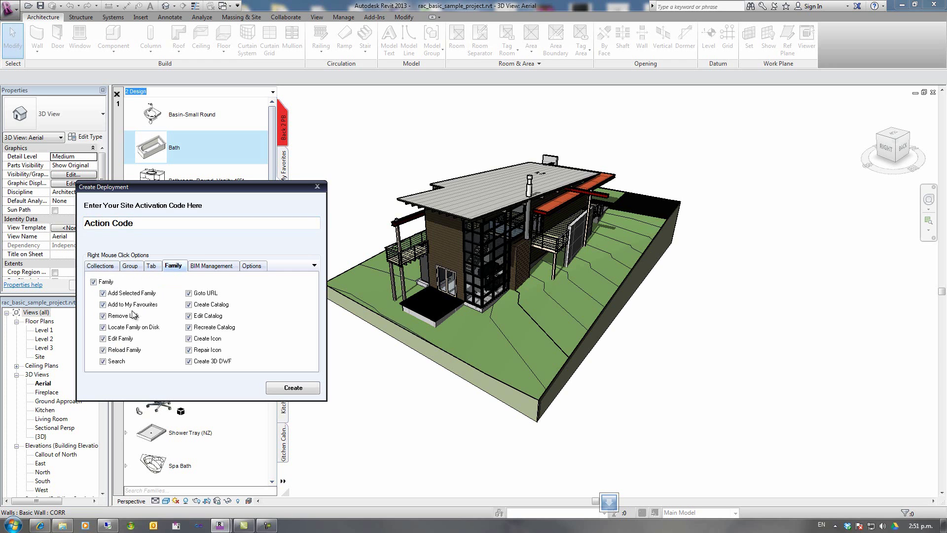
left_click(103, 293)
left_click(103, 362)
left_click(189, 293)
left_click(189, 304)
left_click(189, 316)
left_click(189, 327)
left_click(190, 339)
left_click(191, 350)
- Review the BIM Management options, create the deployment and close the deployment dialog
left_click(213, 266)
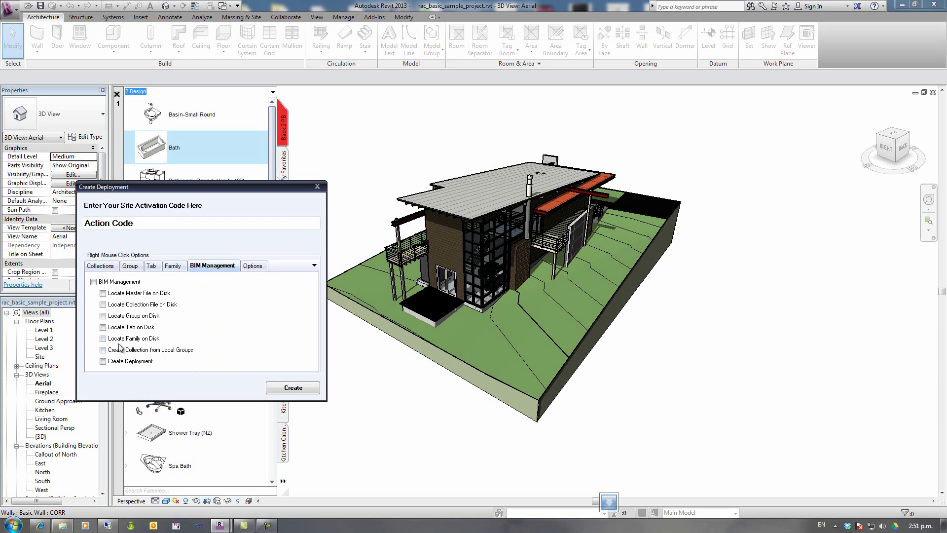
left_click(302, 388)
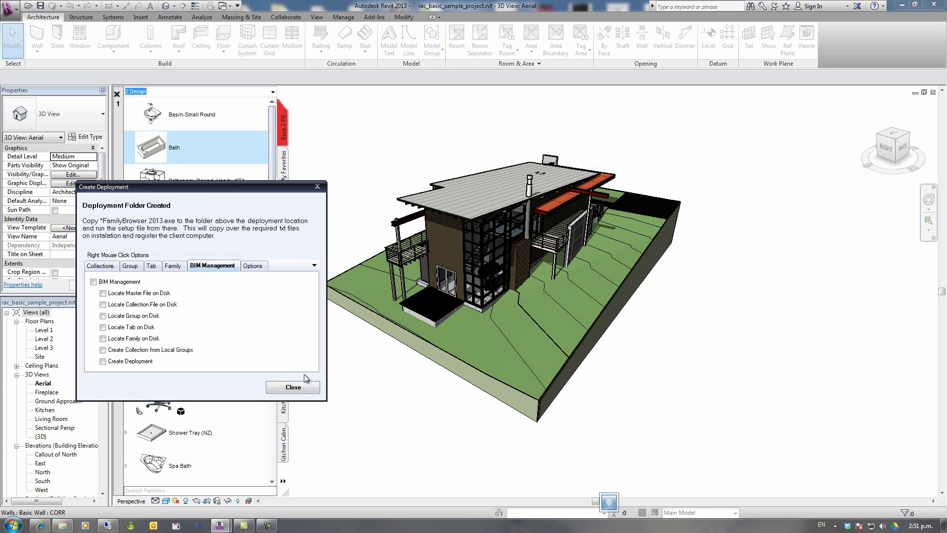
left_click(293, 388)
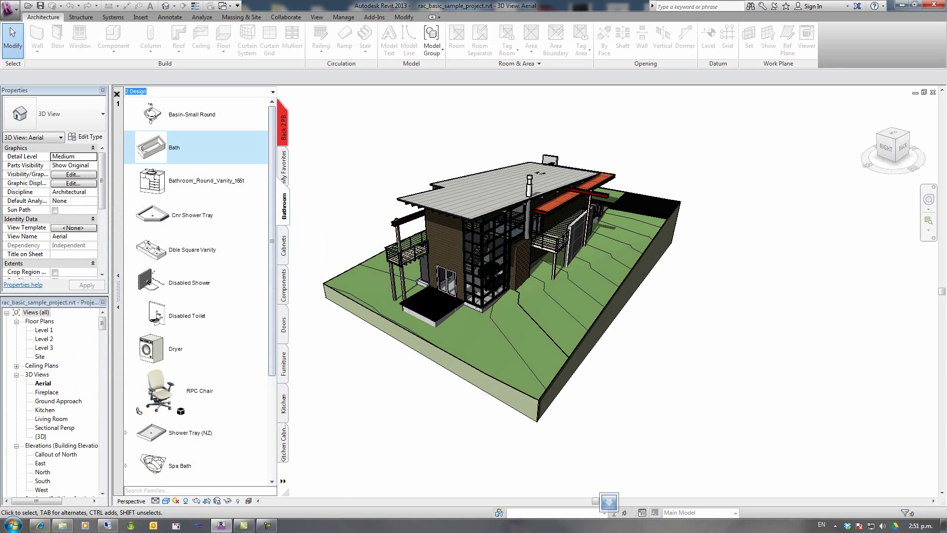
- Inspect the Deployment2013 folder inside "deployment test" on the server, using the file explorer
left_click_drag(472, 90, 313, 90)
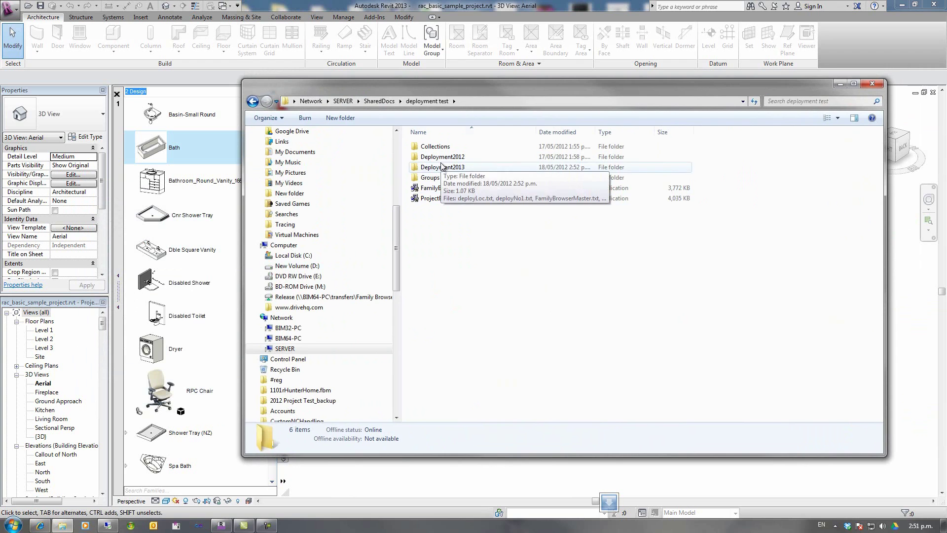
double_click(503, 88)
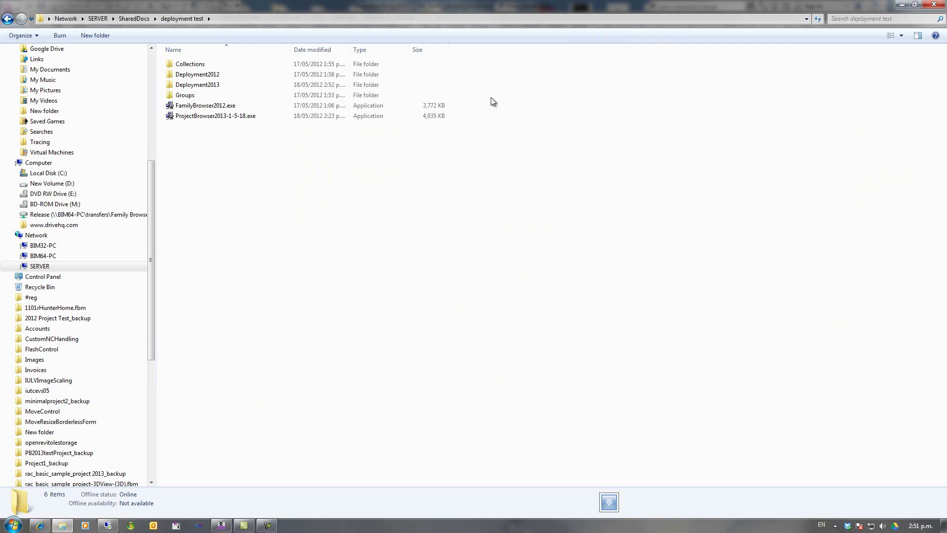
double_click(190, 86)
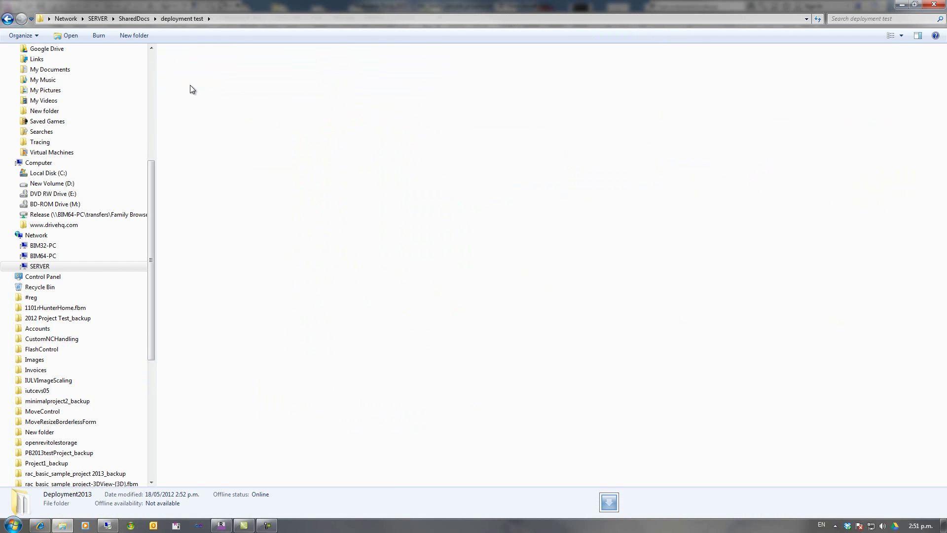
left_click(189, 19)
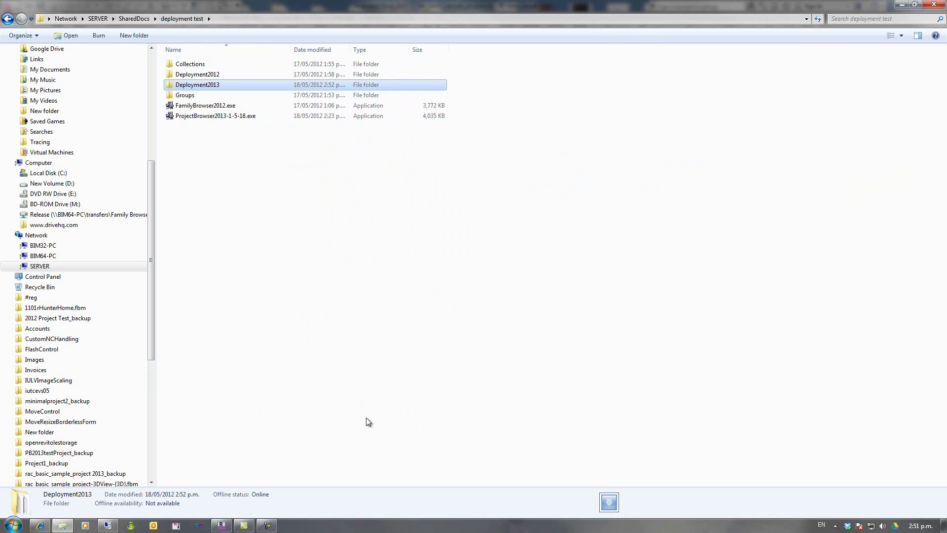
- Return to Revit and close it without saving the changes to rac_basic_sample_project.rvt
left_click(228, 522)
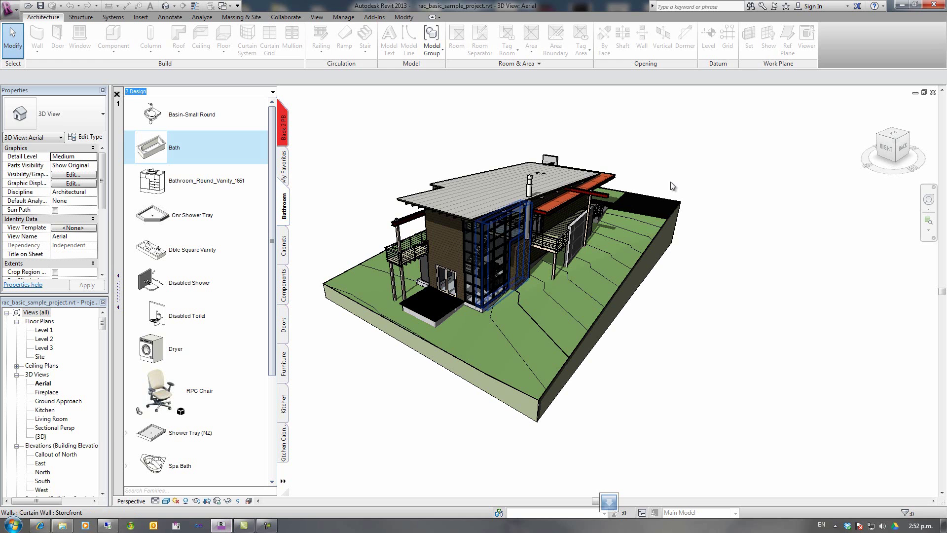
left_click(937, 4)
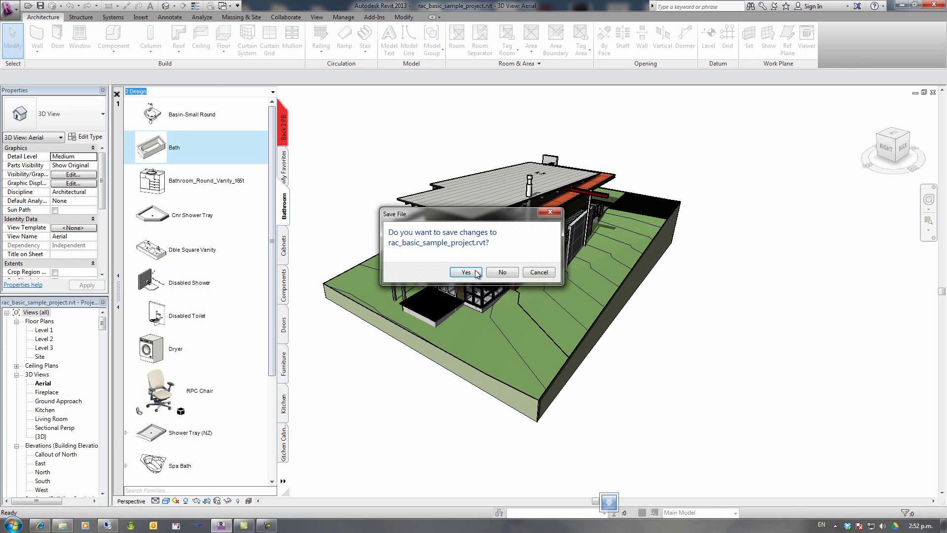
left_click(502, 271)
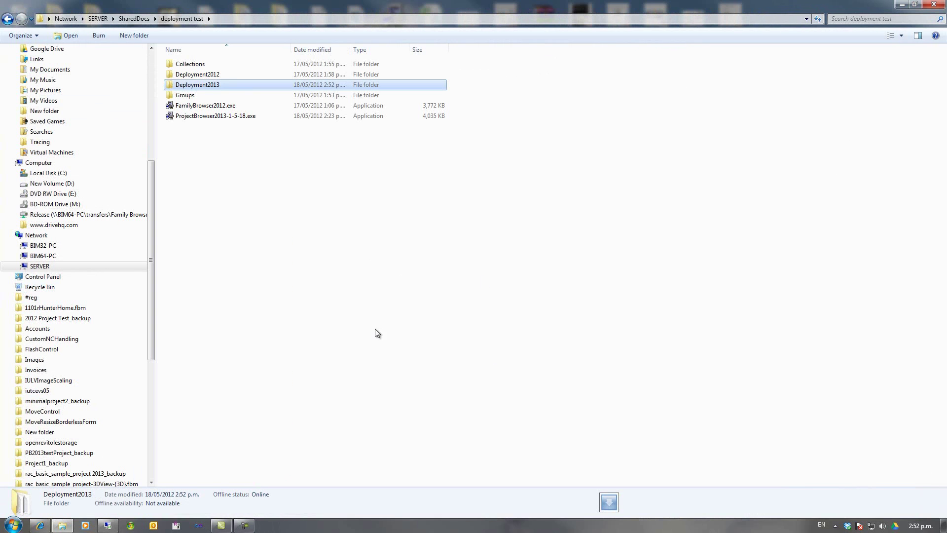
- Run ProjectBrowser2013-1-5-18.exe from the "deployment test" folder and complete the installation in the default destination folder
left_click(232, 226)
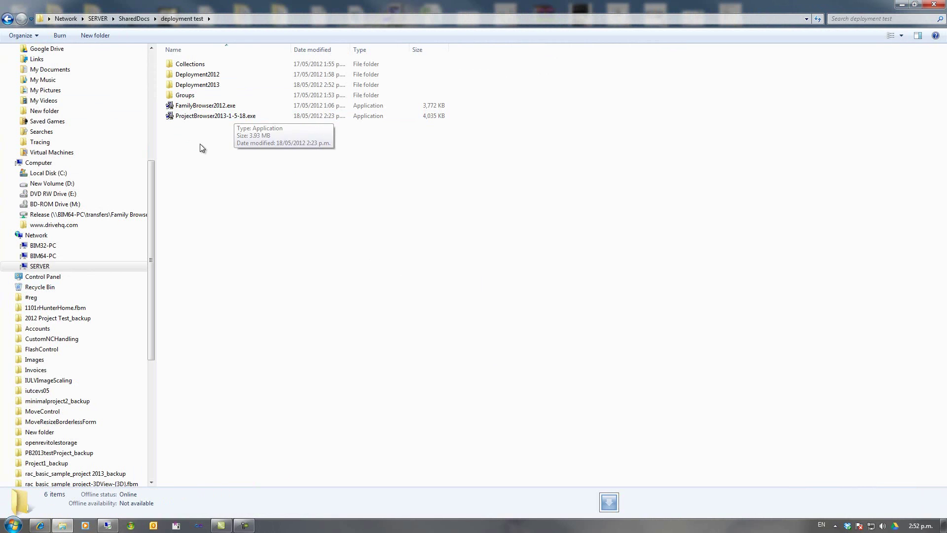
double_click(213, 115)
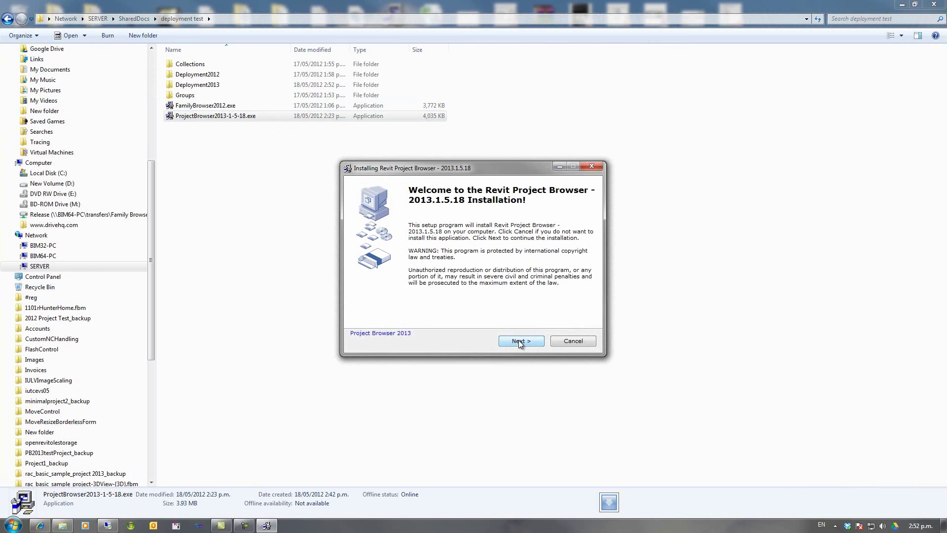
left_click(519, 340)
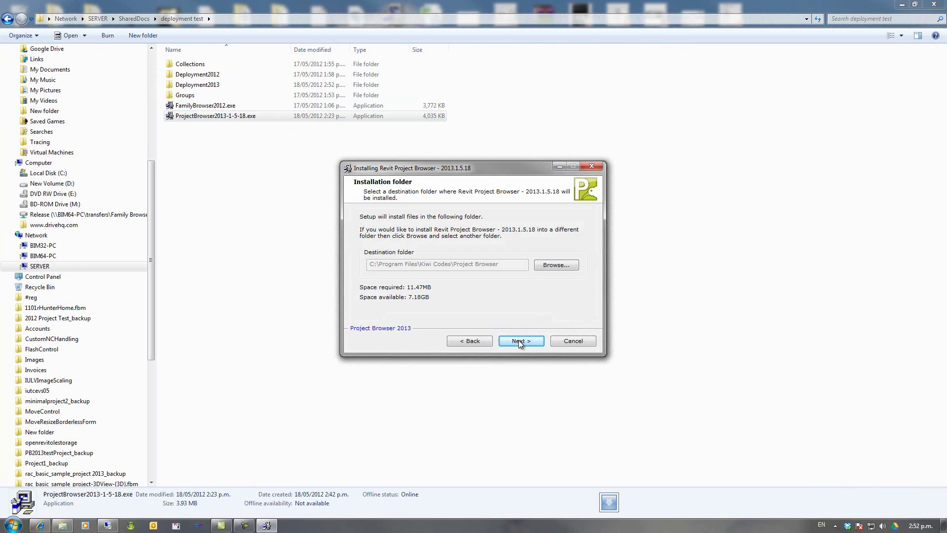
left_click(520, 341)
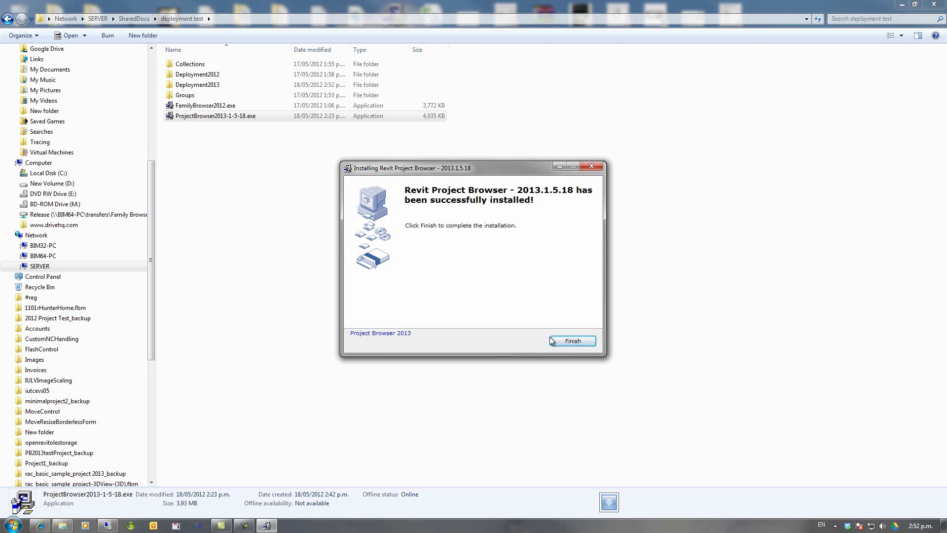
left_click(567, 341)
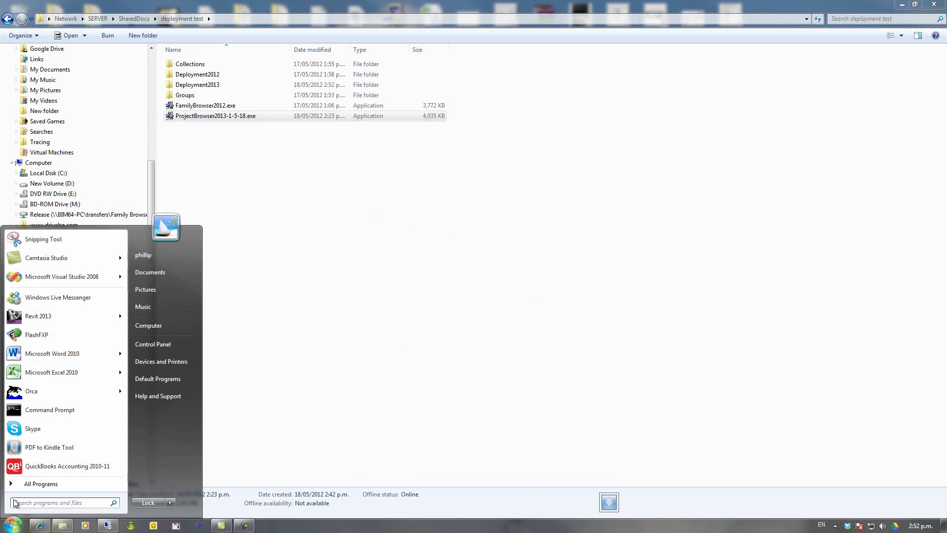
- Restart Revit 2013 and examine which group, family and settings options are offered for the Bath family
left_click(13, 525)
left_click(40, 320)
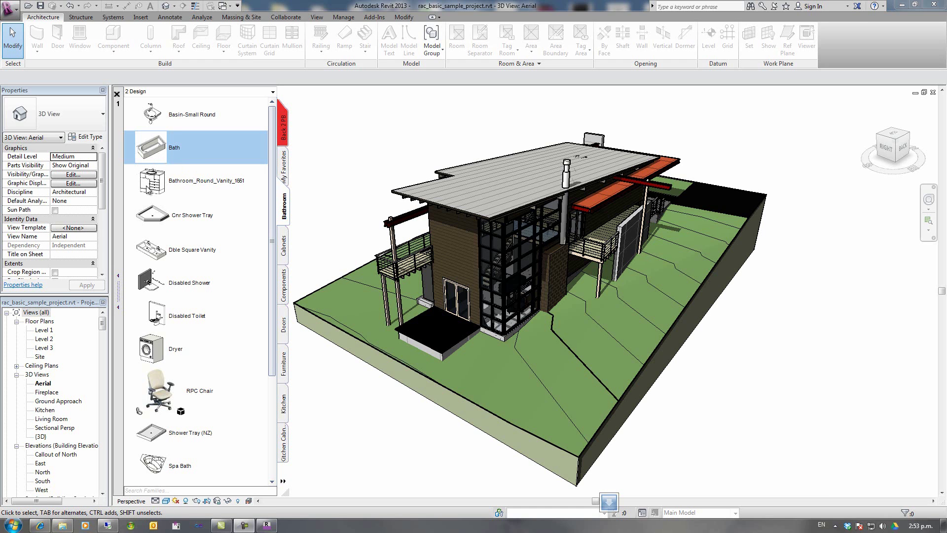
right_click(153, 154)
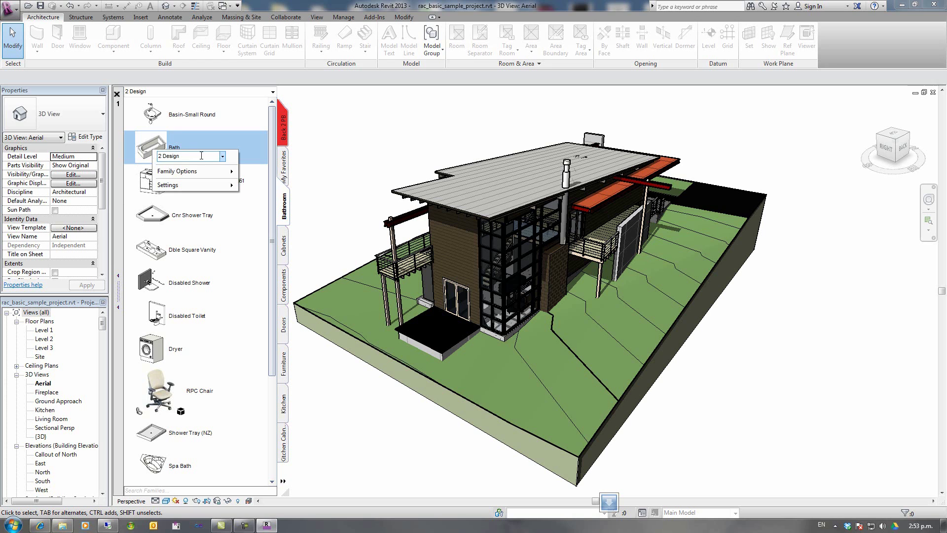
left_click(223, 157)
left_click(223, 156)
mouse_move(232, 172)
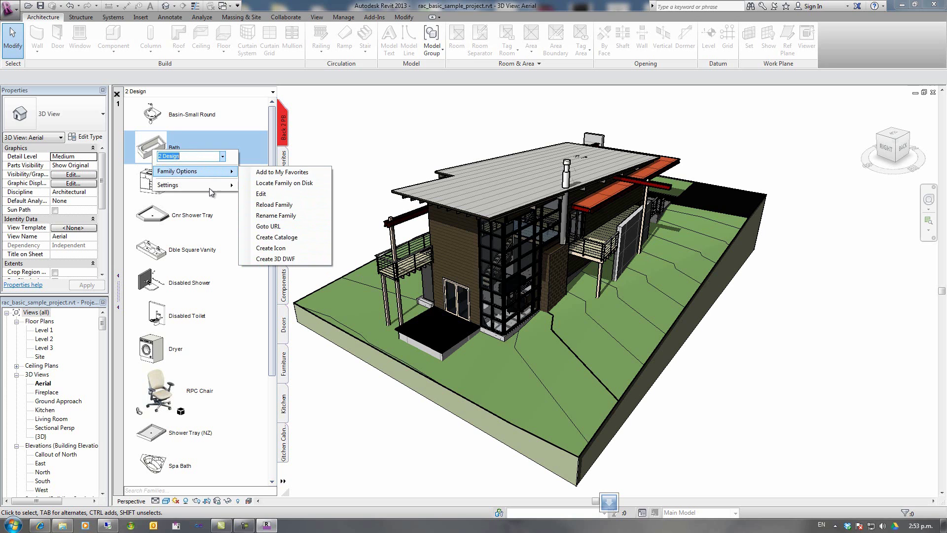
mouse_move(211, 190)
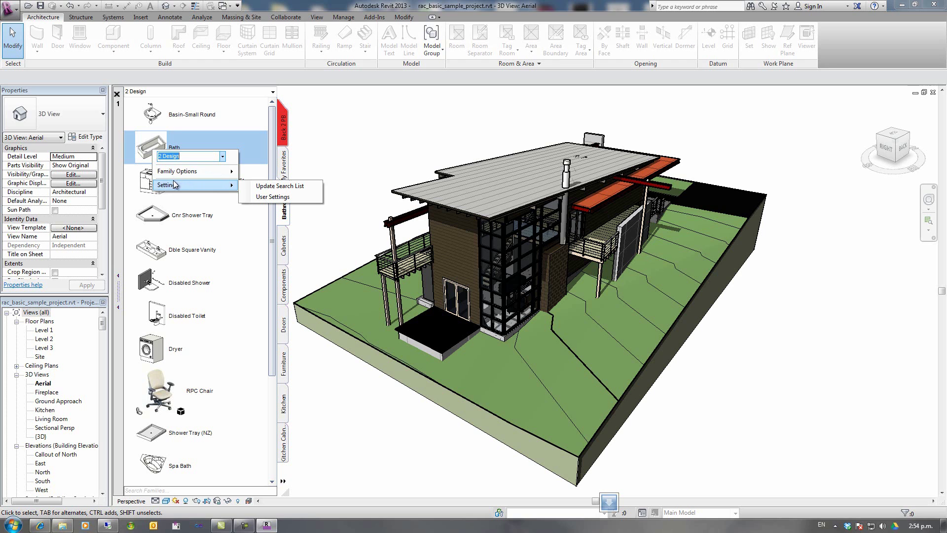
left_click(801, 407)
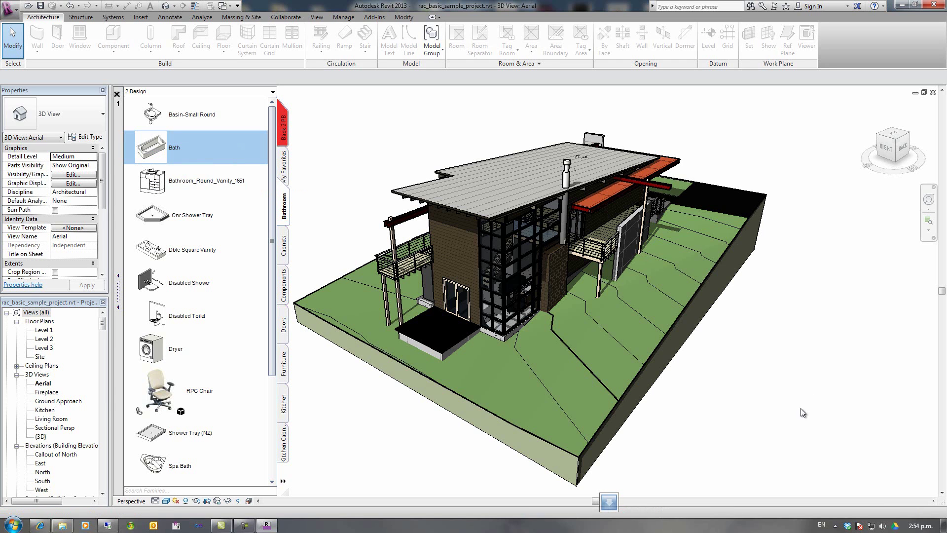